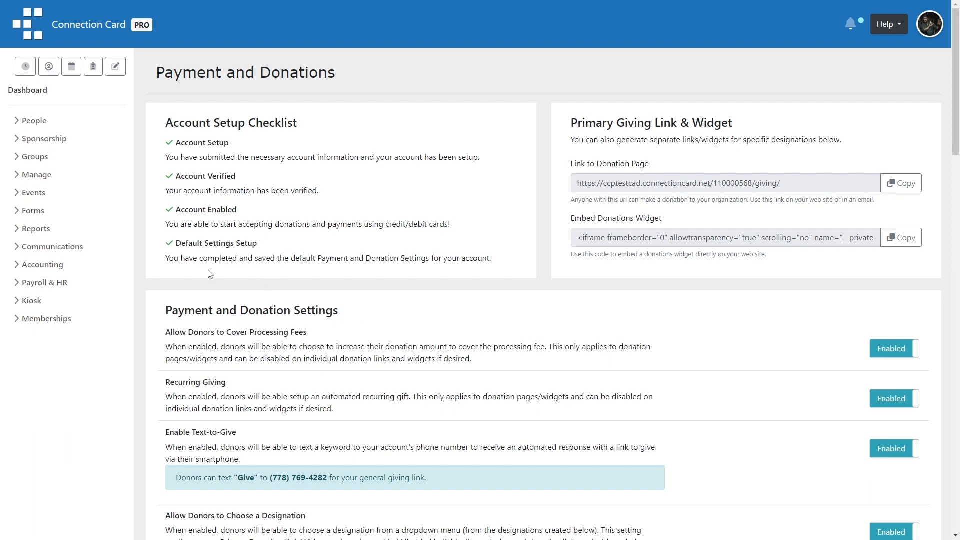
# Step: Expand the Accounting section and examine the account setup checklist and the donor options for fees, recurring giving, text-to-give, designations and notes
pyautogui.click(42, 265)
pyautogui.click(42, 455)
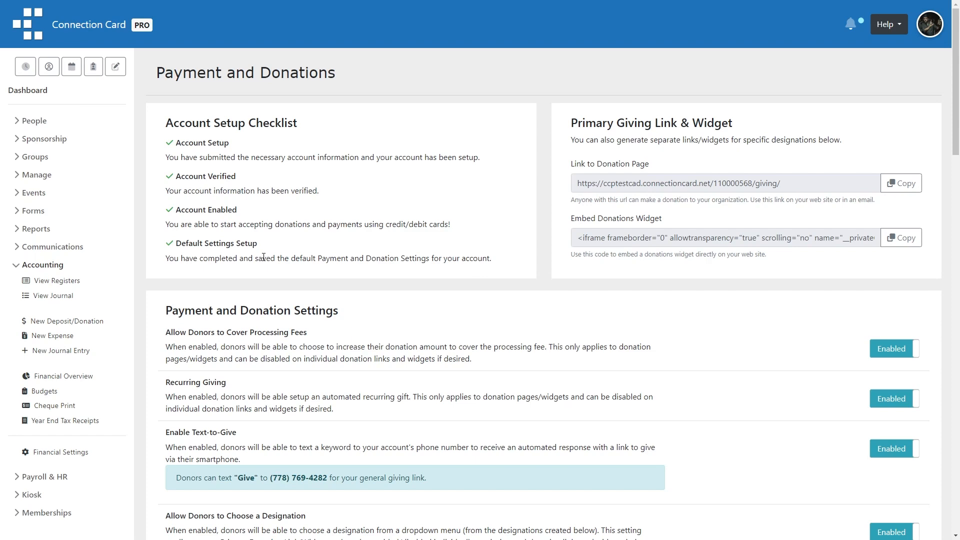
pyautogui.scroll(-1, 264, 257)
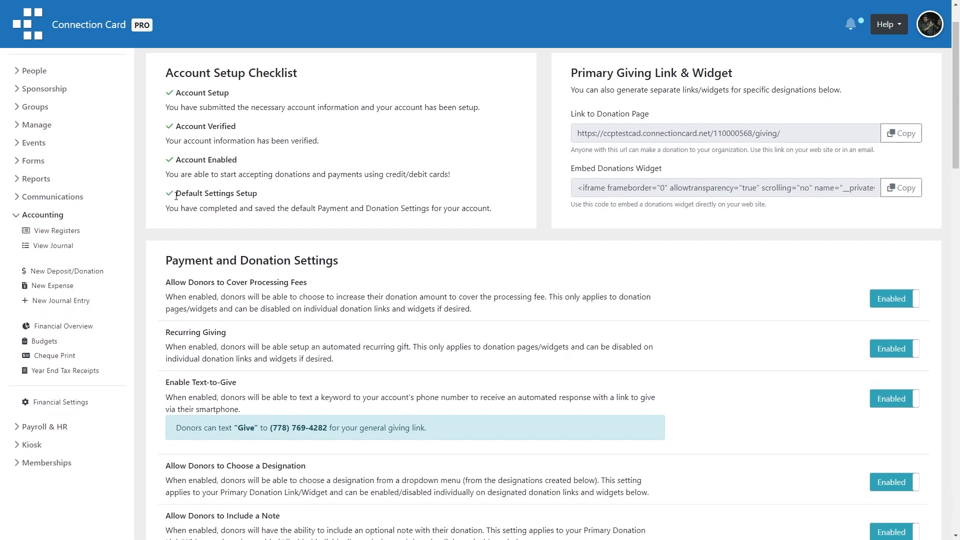
pyautogui.scroll(1, 195, 202)
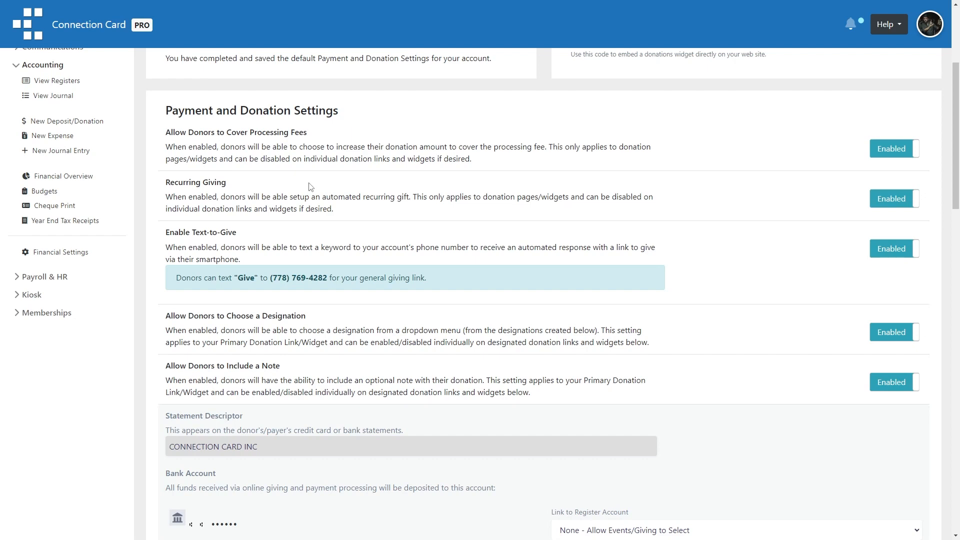
pyautogui.scroll(-1, 310, 187)
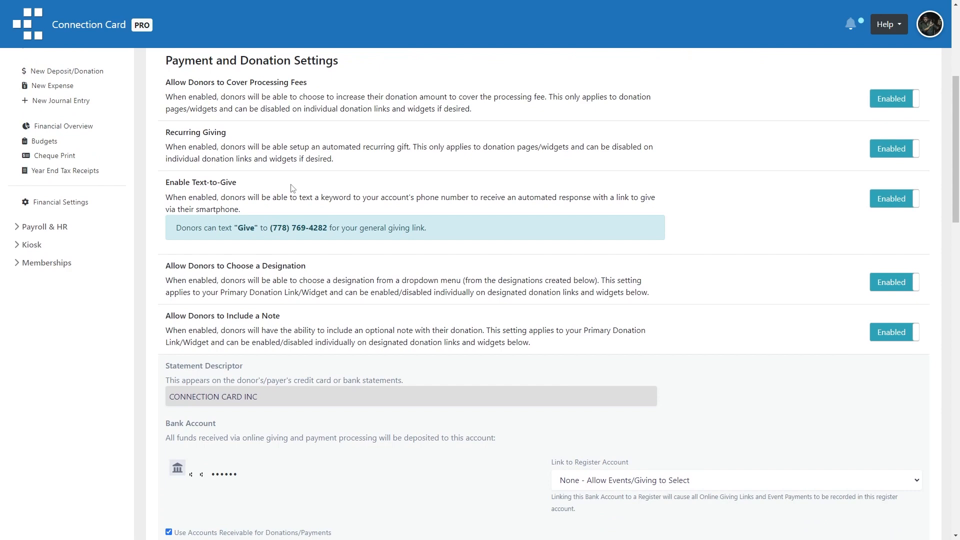
pyautogui.scroll(-1, 324, 221)
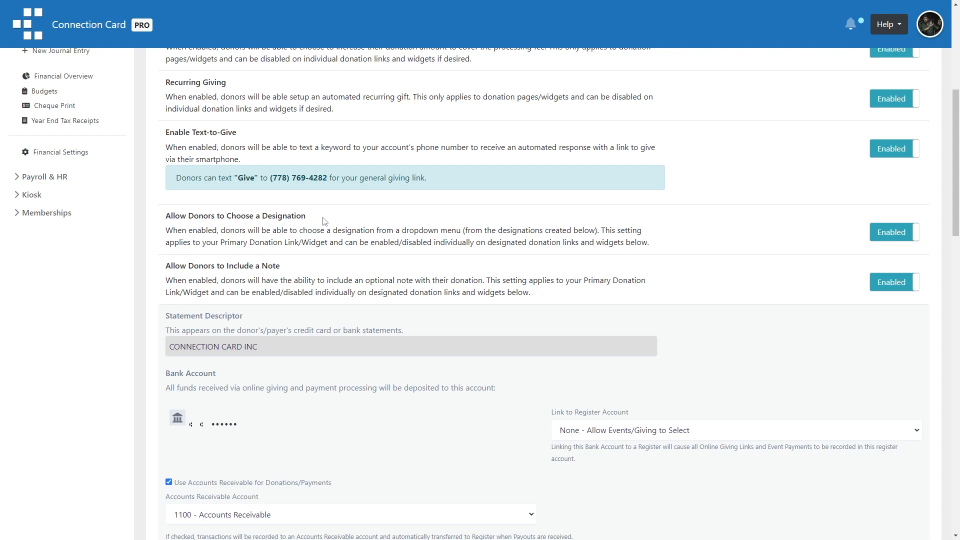
pyautogui.scroll(-1, 324, 221)
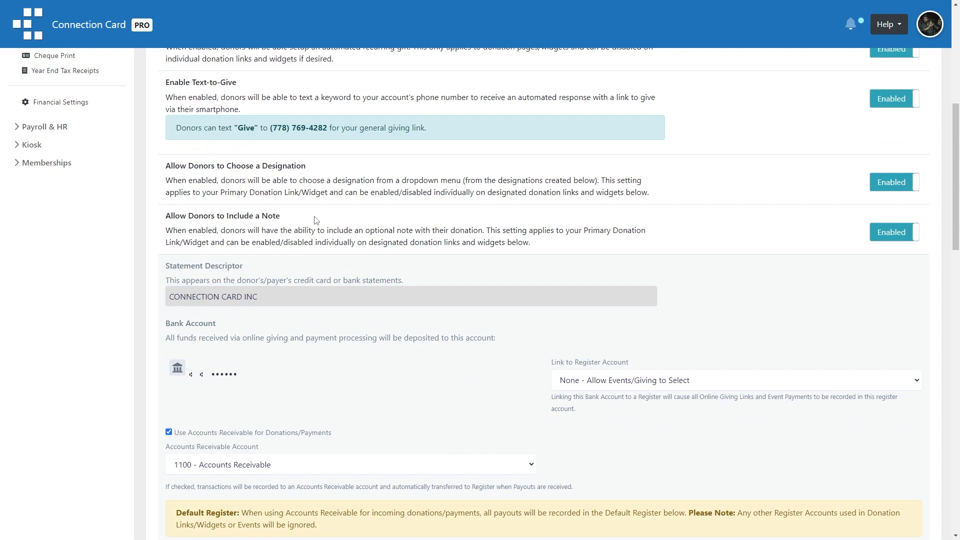
pyautogui.scroll(-3, 316, 221)
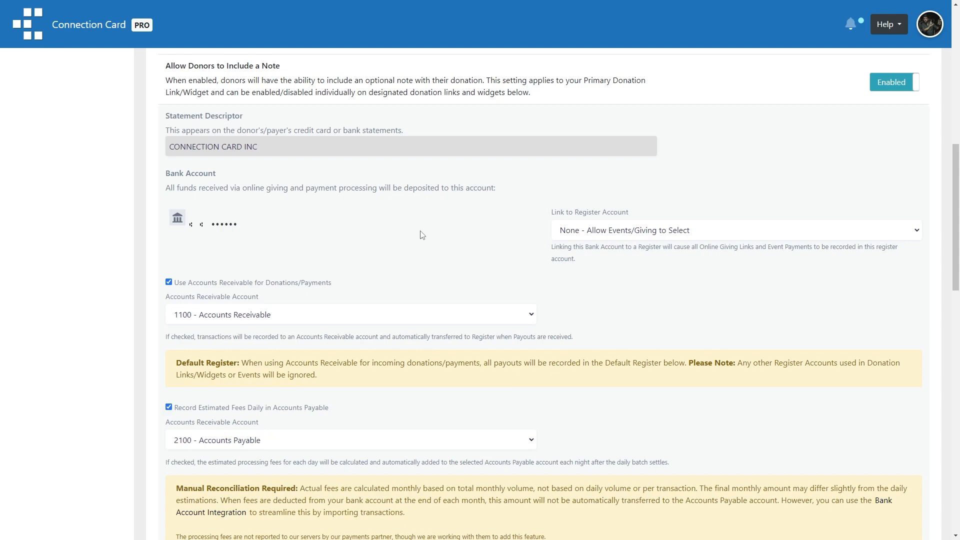
# Step: Examine the bank account, Accounts Receivable choices, estimated fees, default accounts, notification, donor information and giving link settings
pyautogui.scroll(-1, 421, 235)
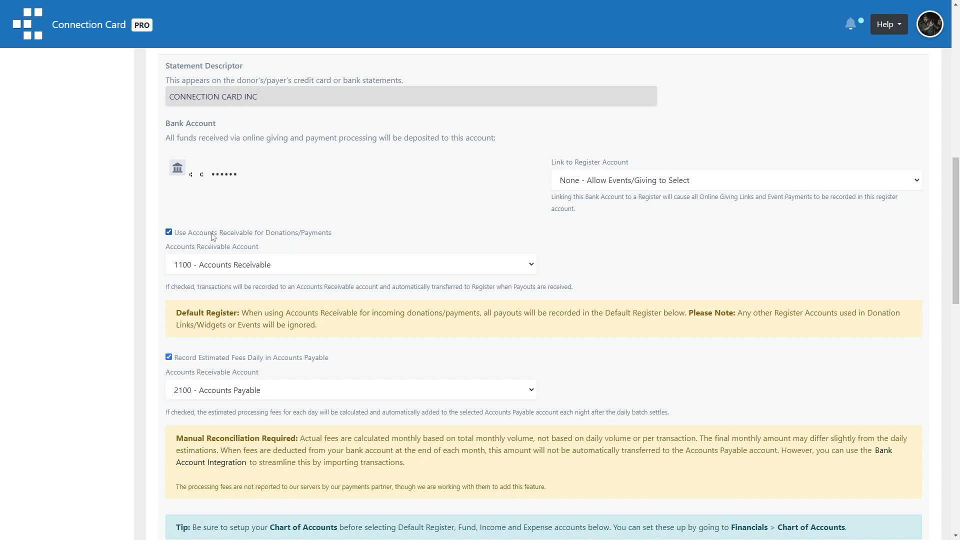
pyautogui.scroll(-1, 213, 236)
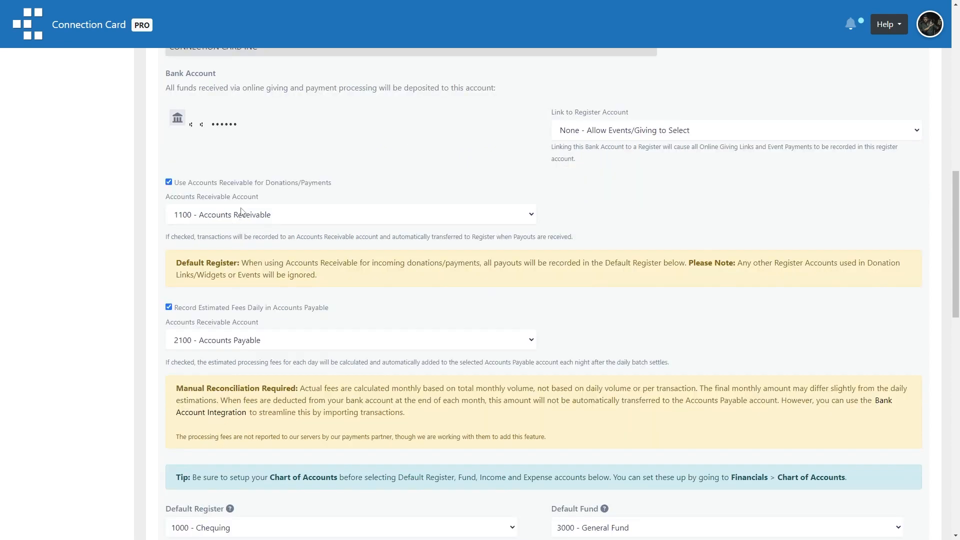
pyautogui.click(241, 214)
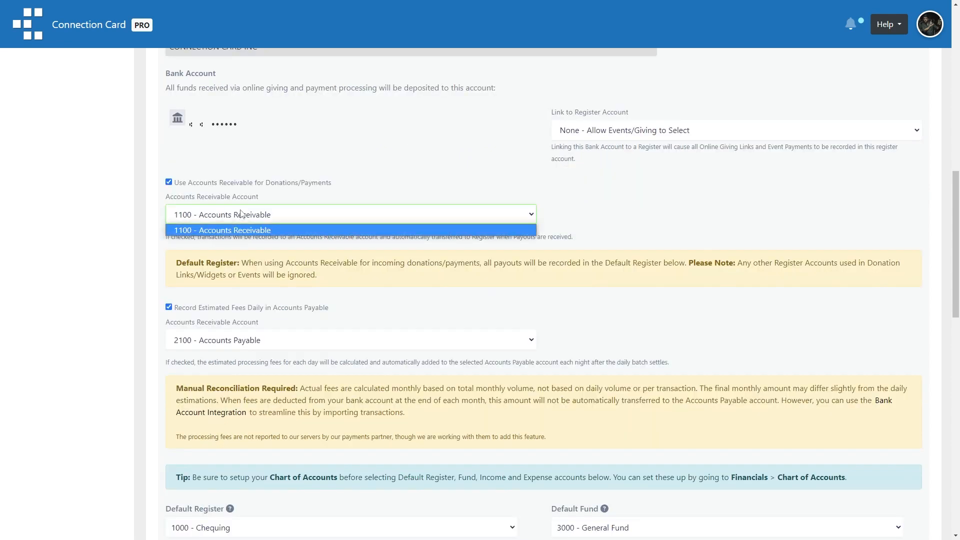
pyautogui.click(273, 215)
pyautogui.scroll(-3, 347, 161)
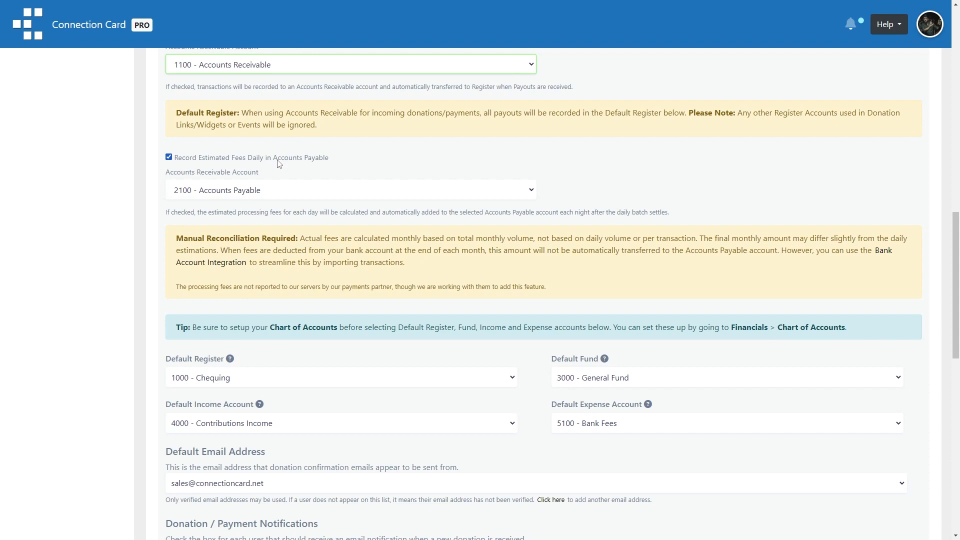
pyautogui.scroll(-4, 278, 164)
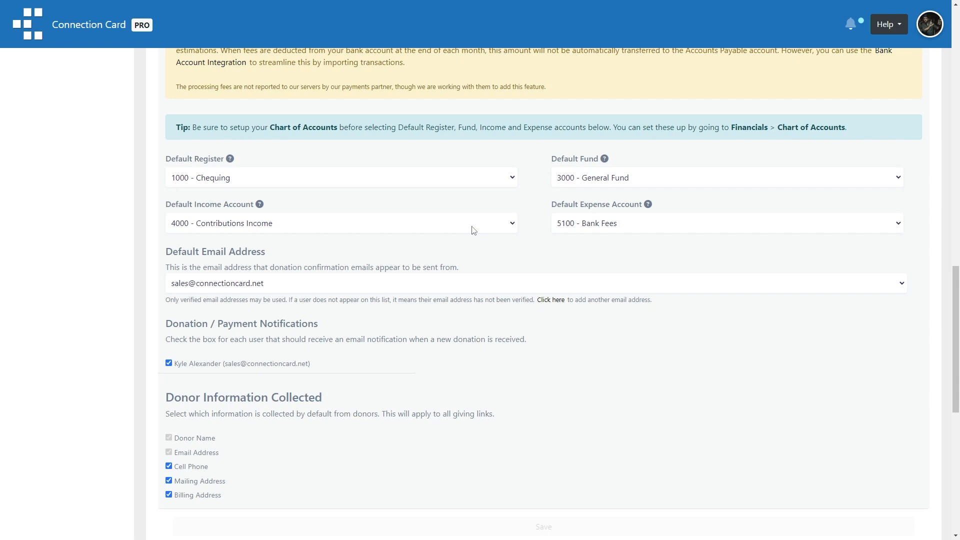
pyautogui.scroll(-2, 473, 230)
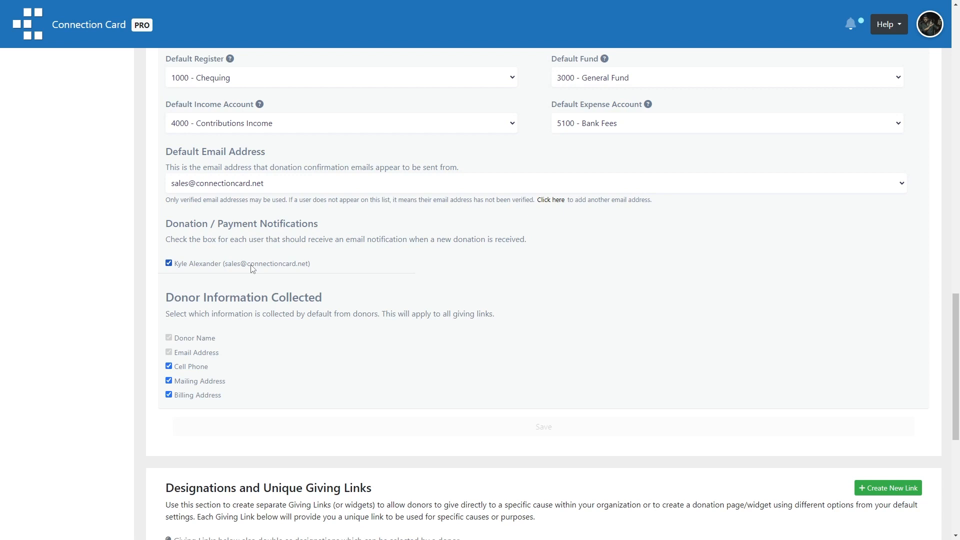
pyautogui.scroll(-2, 253, 265)
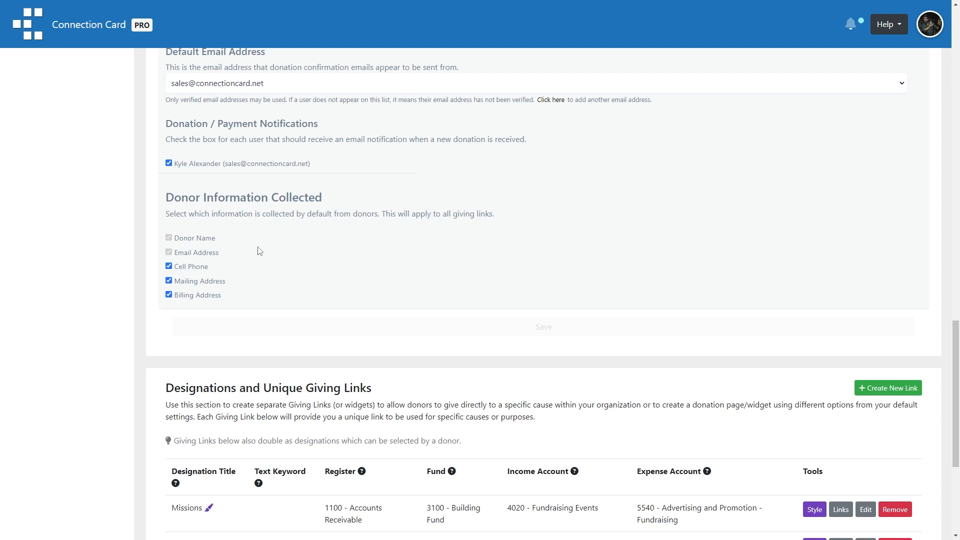
pyautogui.scroll(-3, 390, 280)
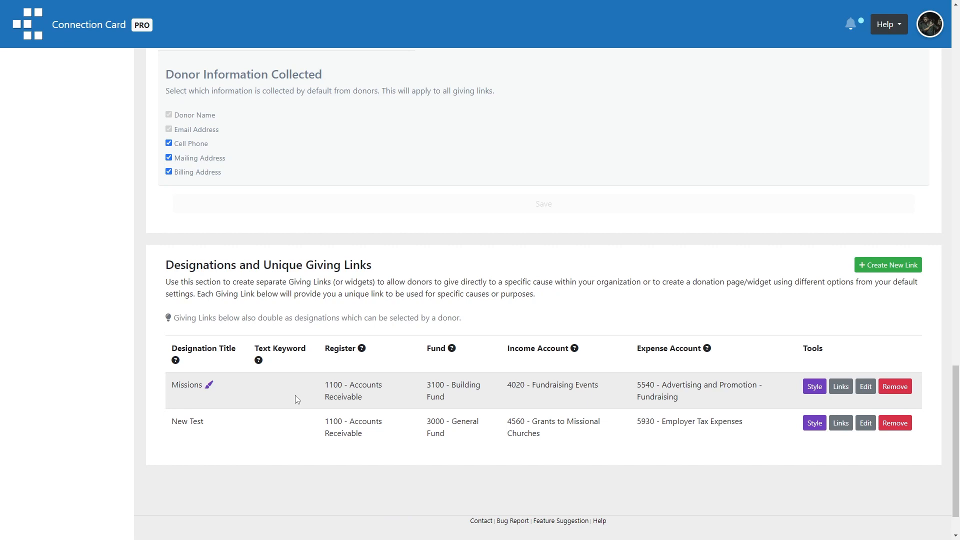
# Step: Start a new designated giving link with the designation title Outreach Activities
pyautogui.click(874, 267)
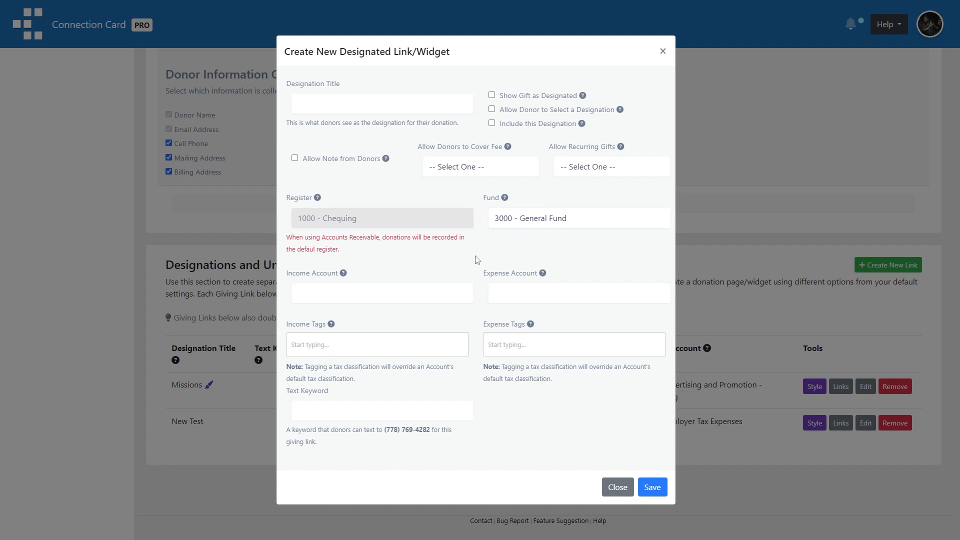
pyautogui.click(356, 102)
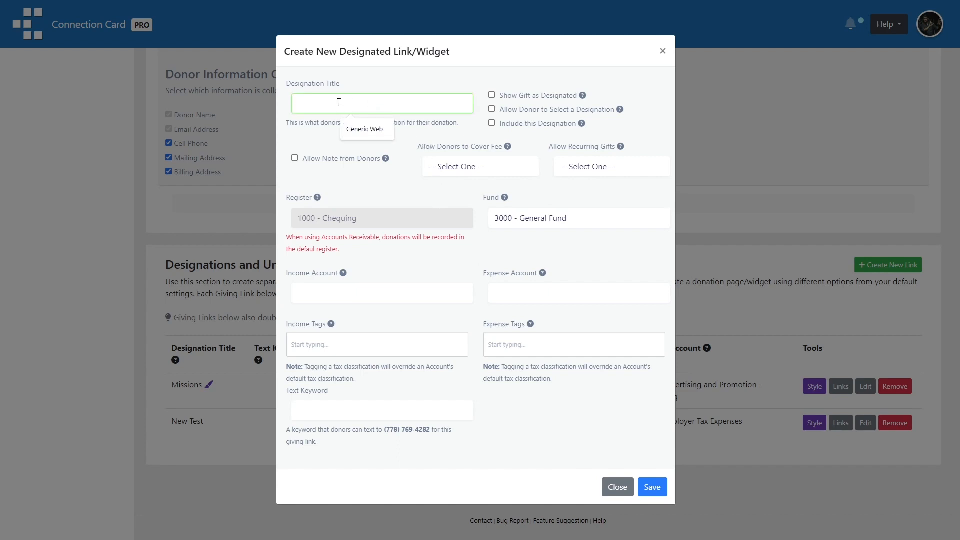
pyautogui.click(328, 138)
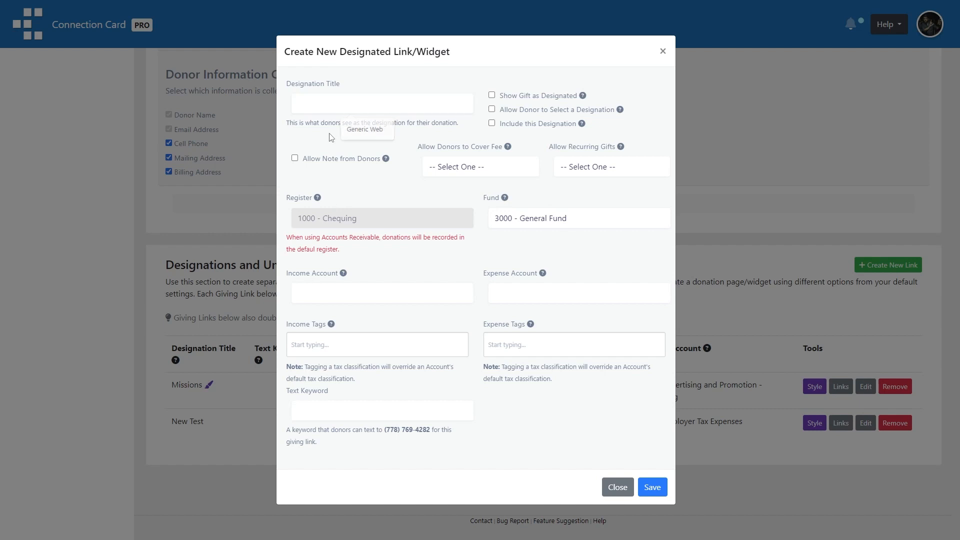
pyautogui.click(345, 108)
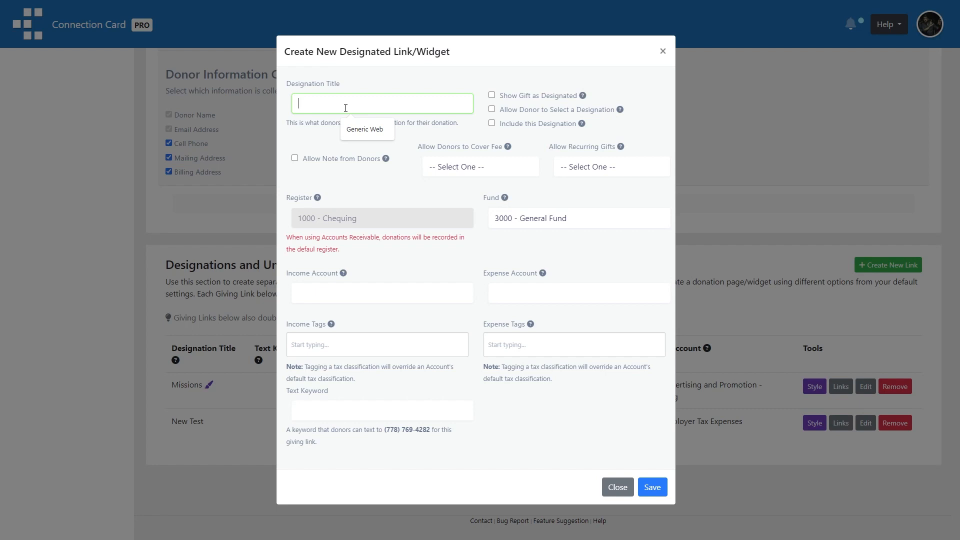
pyautogui.write('Outreach')
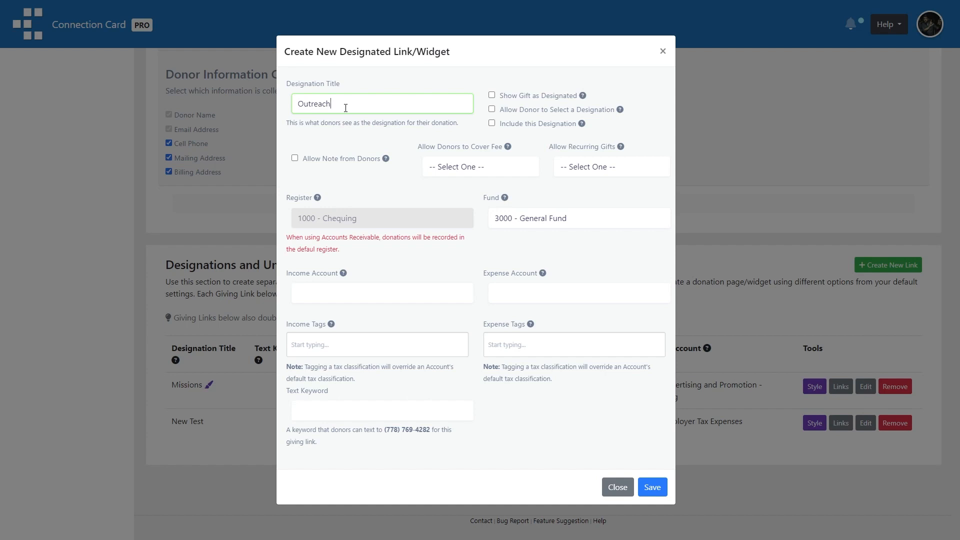
pyautogui.write(' Activities')
# Step: Try the designation inclusion option, inspect the cover-fee, recurring-gift and text keyword fields, and close the new link form without saving
pyautogui.click(492, 123)
pyautogui.click(492, 123)
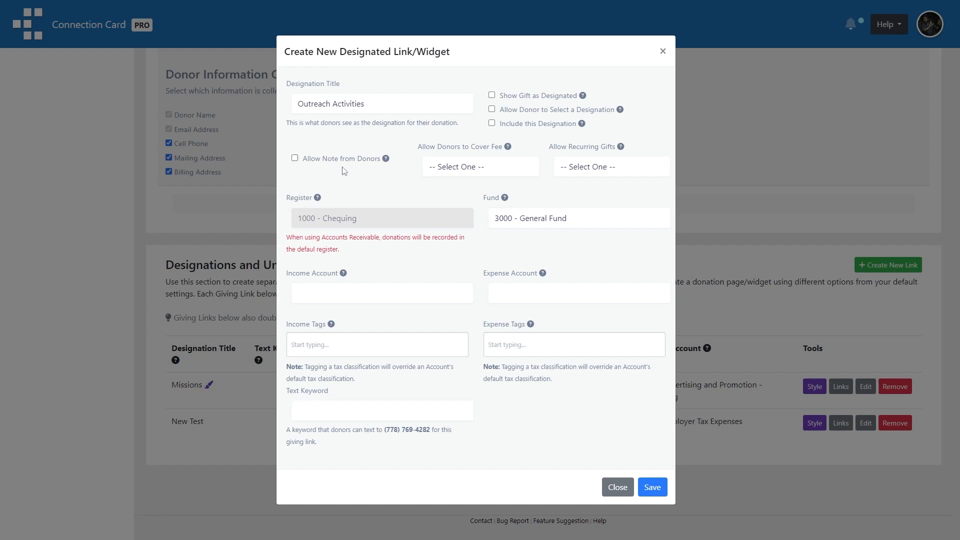
pyautogui.click(474, 170)
pyautogui.click(588, 168)
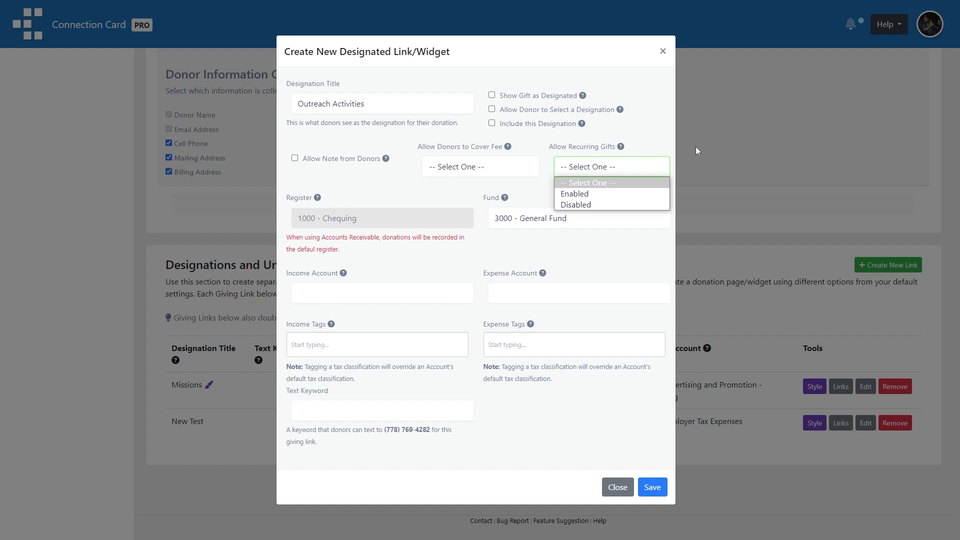
pyautogui.click(643, 149)
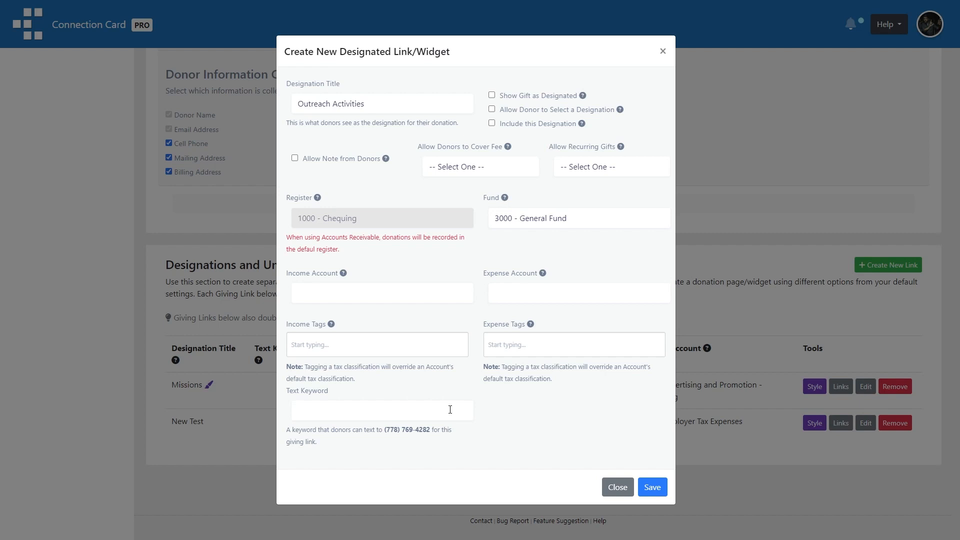
pyautogui.click(421, 415)
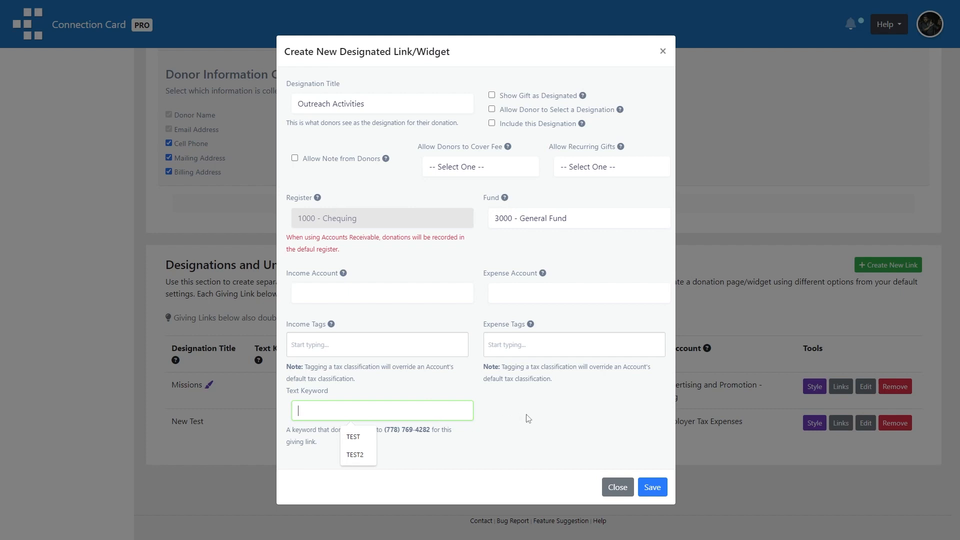
pyautogui.click(618, 487)
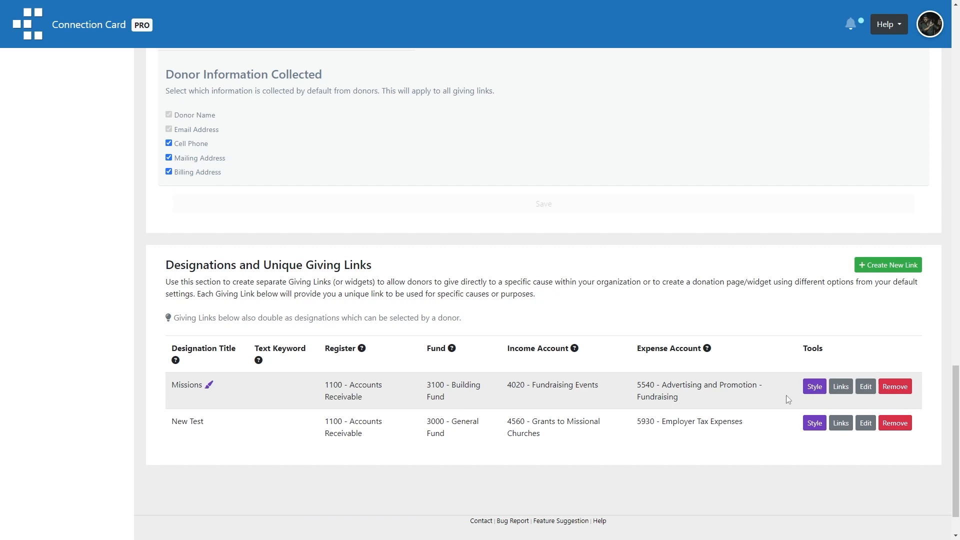
# Step: Display the donation page link and embed widget code for the Missions designation
pyautogui.click(840, 387)
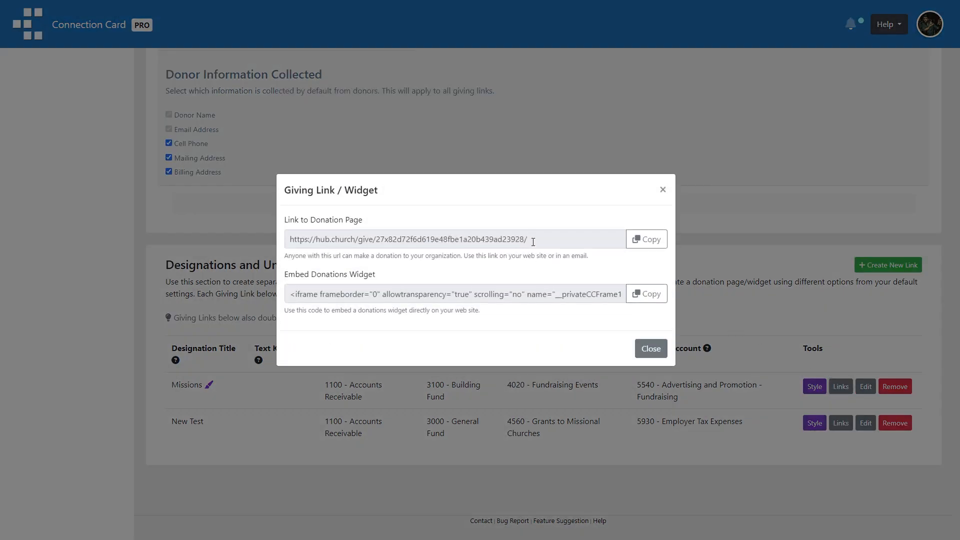